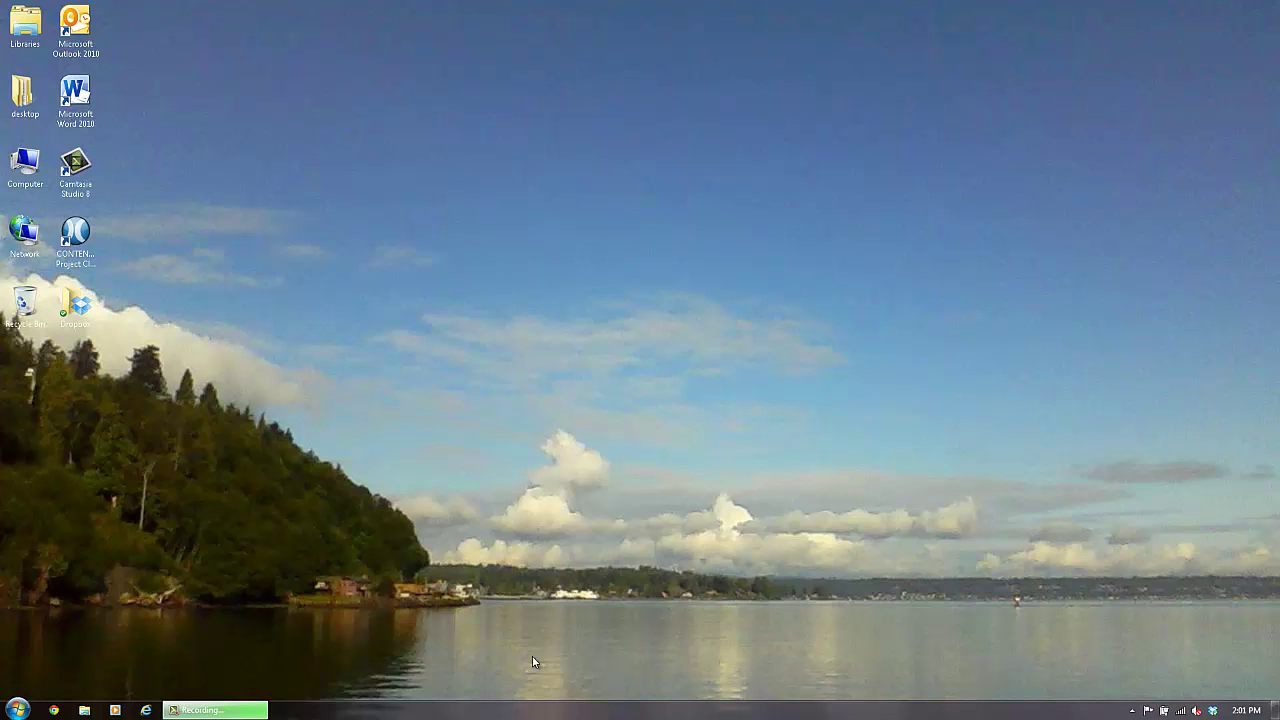
- In Chrome, open the Proquest Database from the library website's Other Resources and log in with the prefilled credentials
left_click(54, 710)
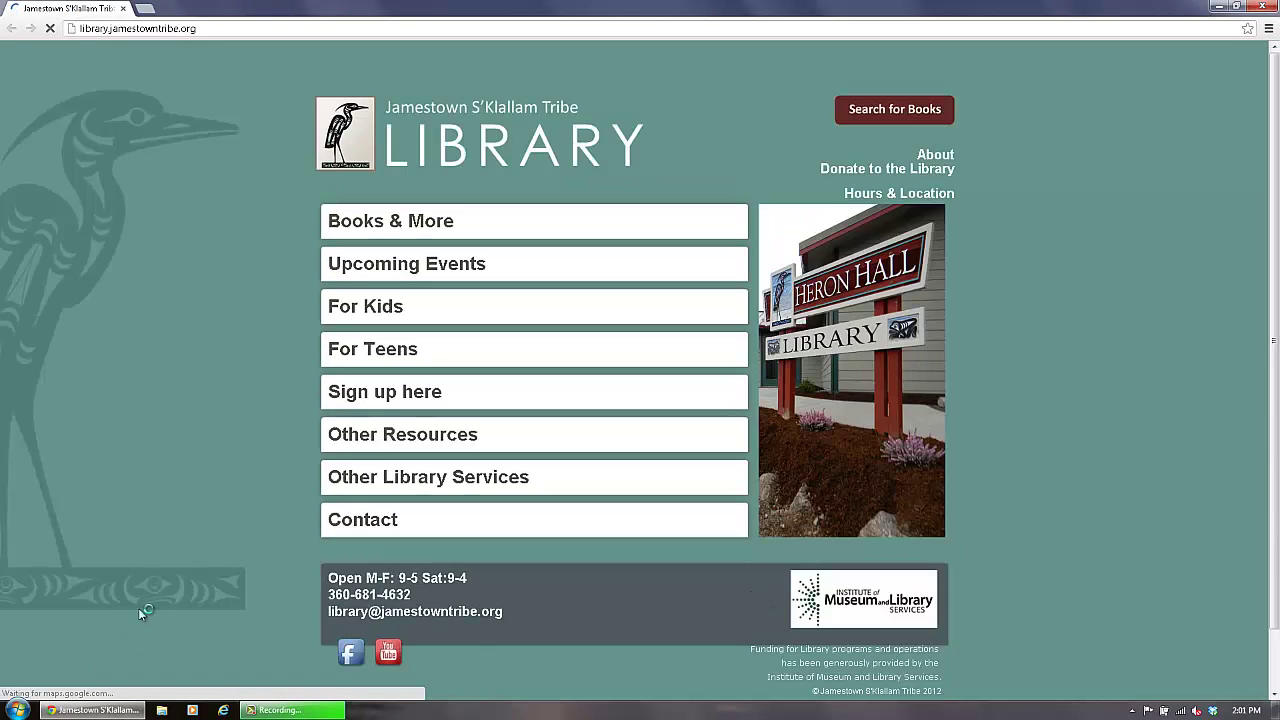
left_click(398, 438)
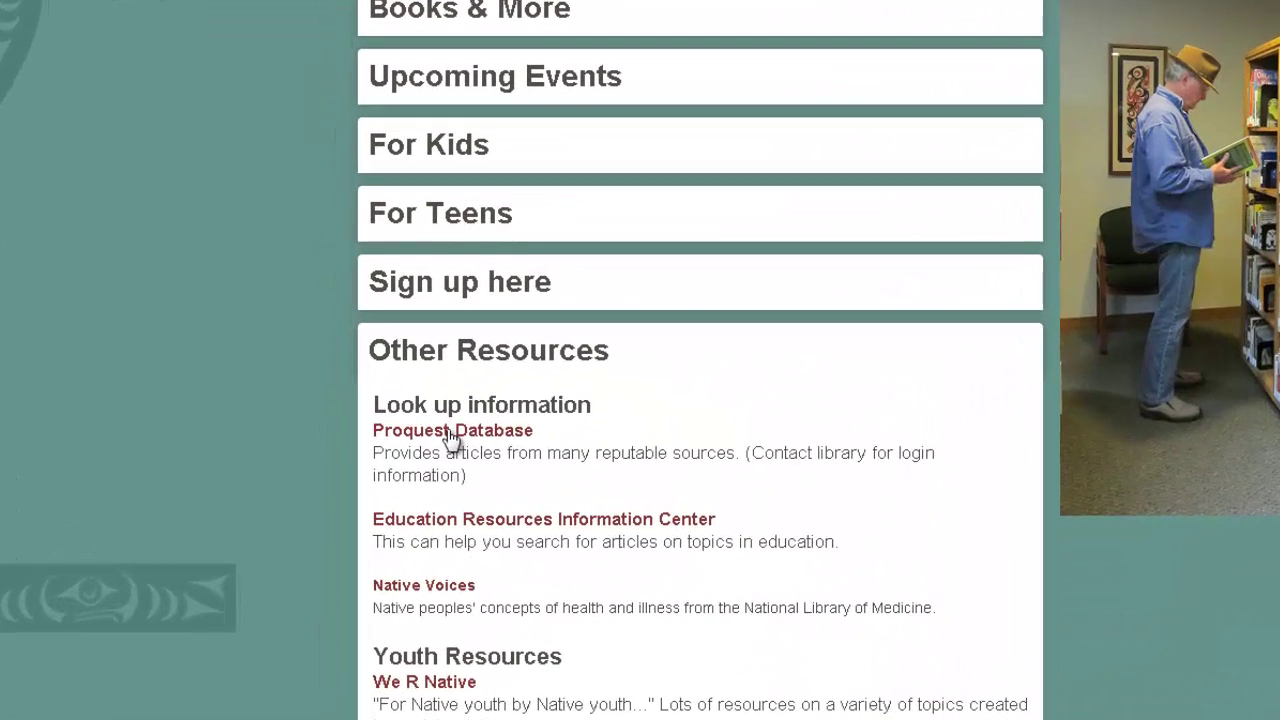
left_click(452, 432)
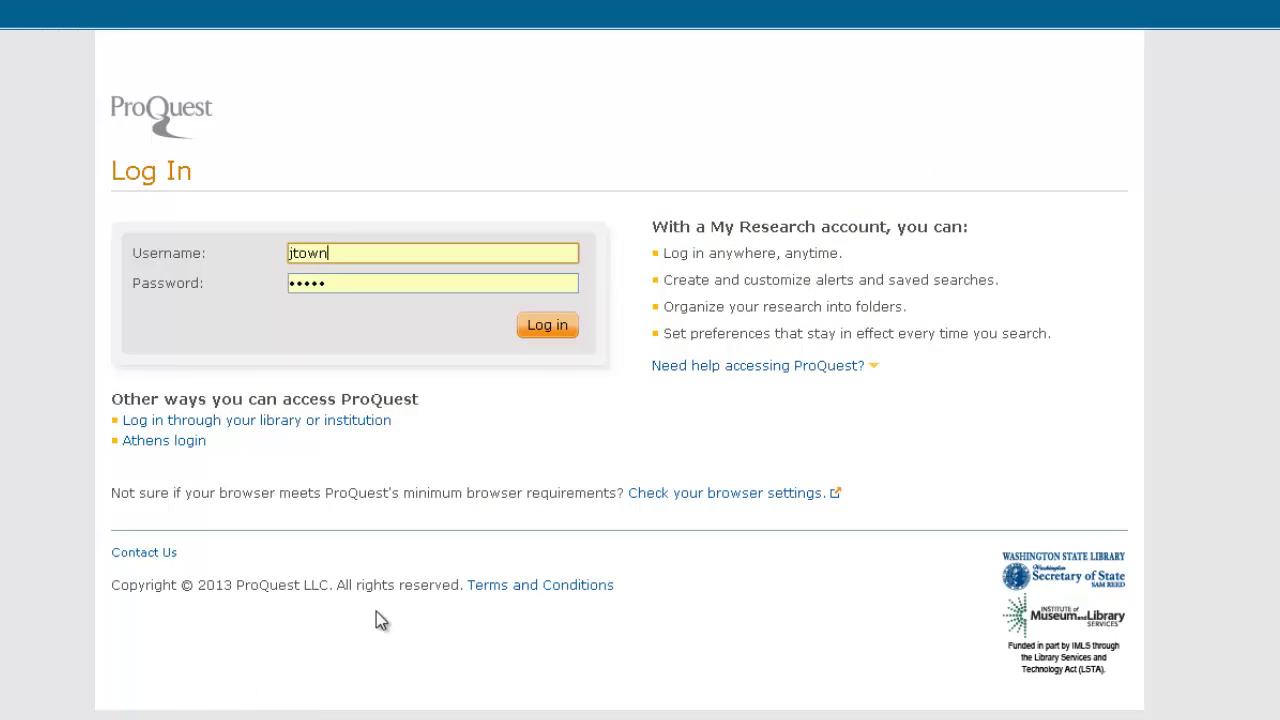
left_click(547, 325)
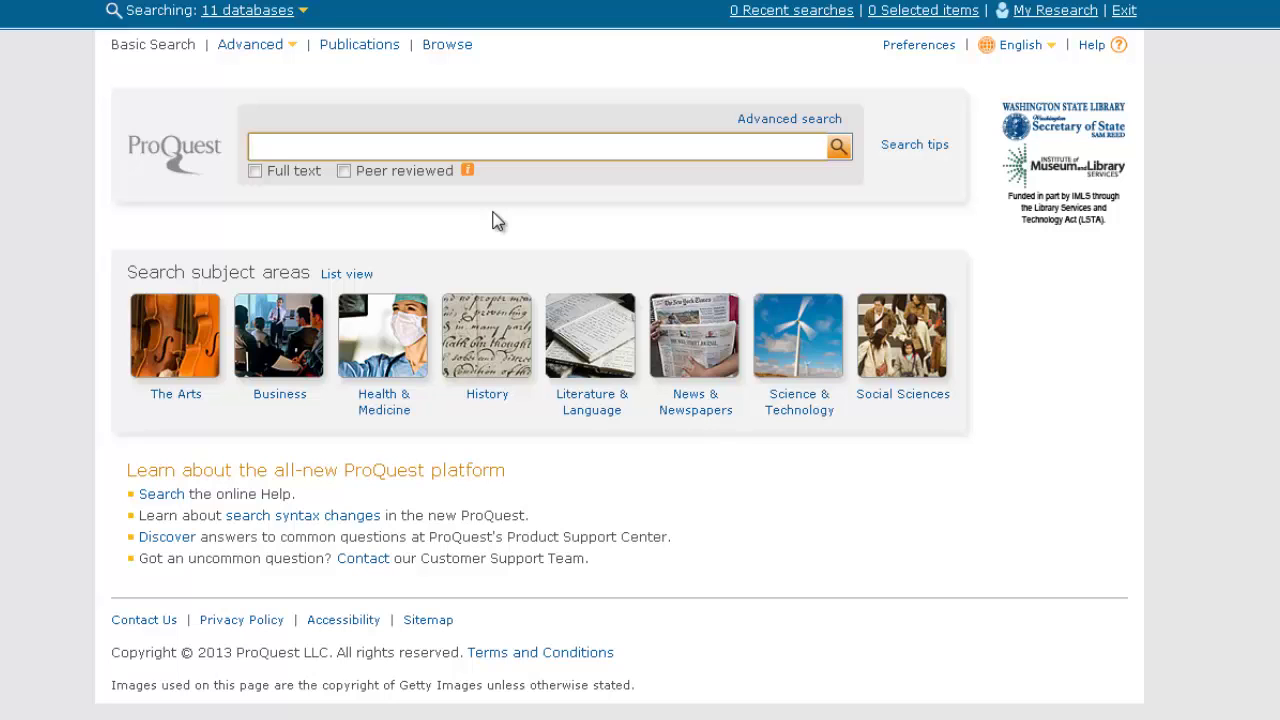
- Search ProQuest for "salmon" and open the advanced search form to modify that search
type("salmon")
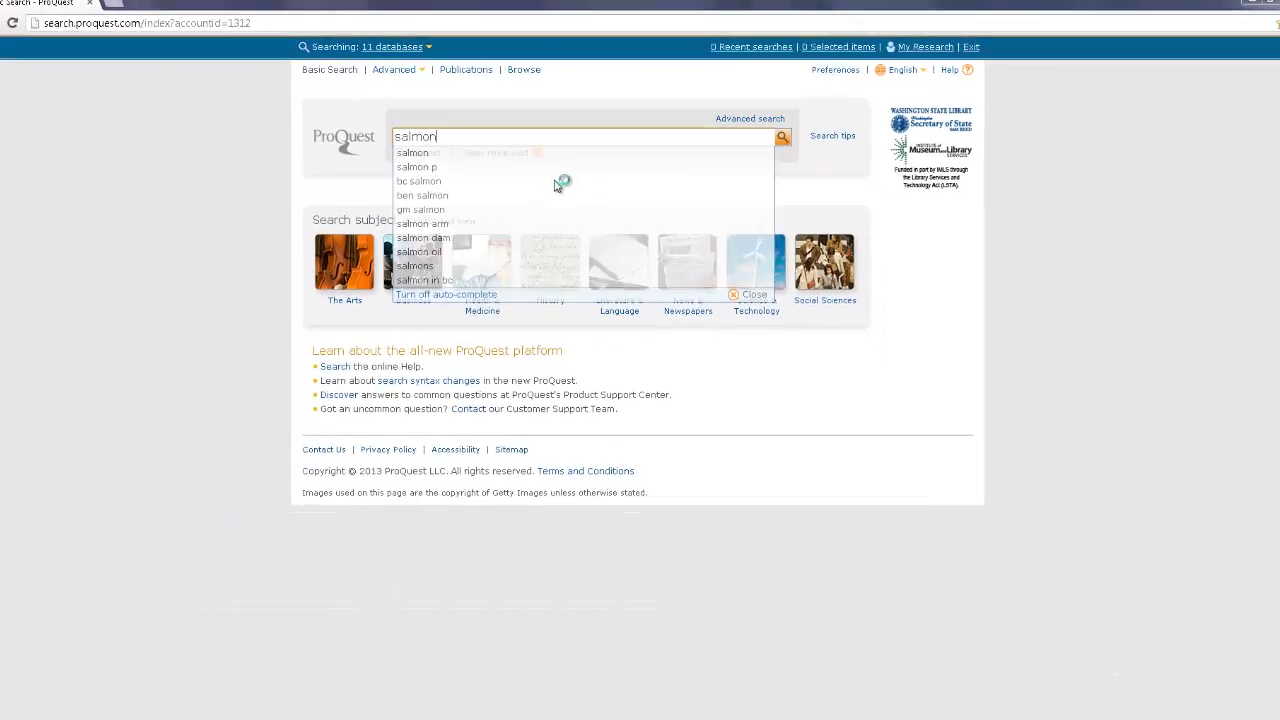
key("Return")
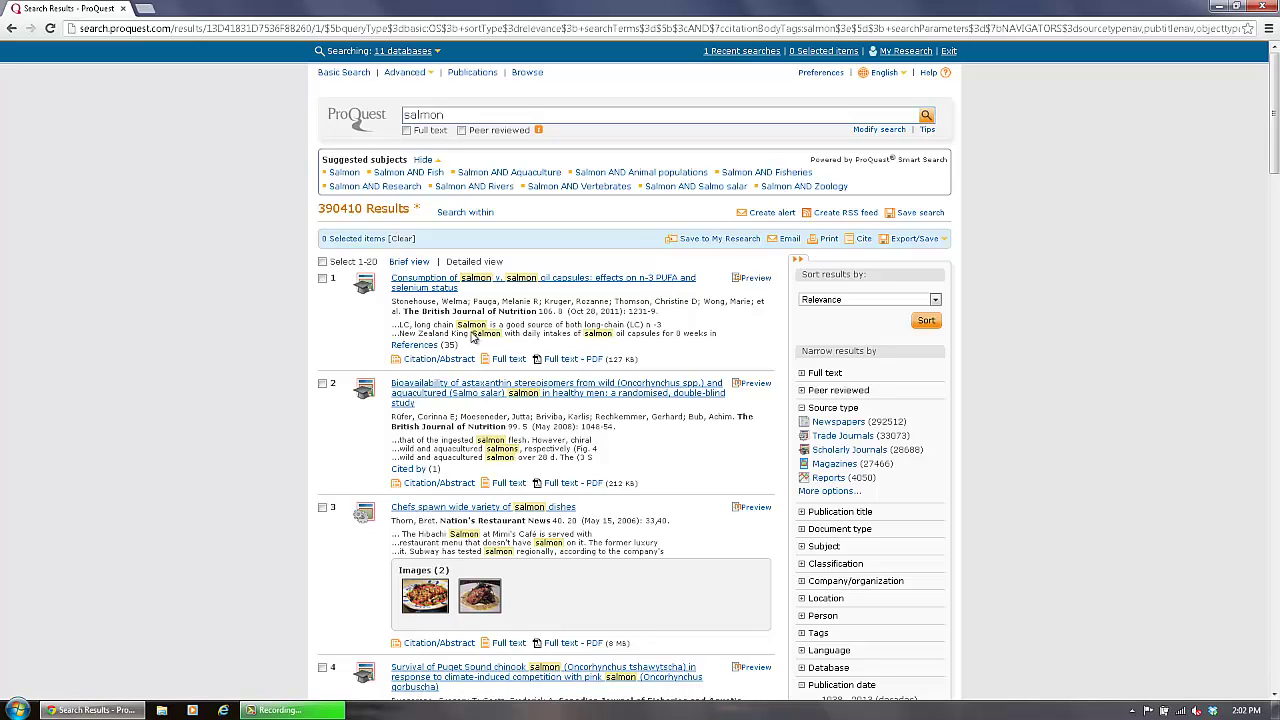
left_click(893, 133)
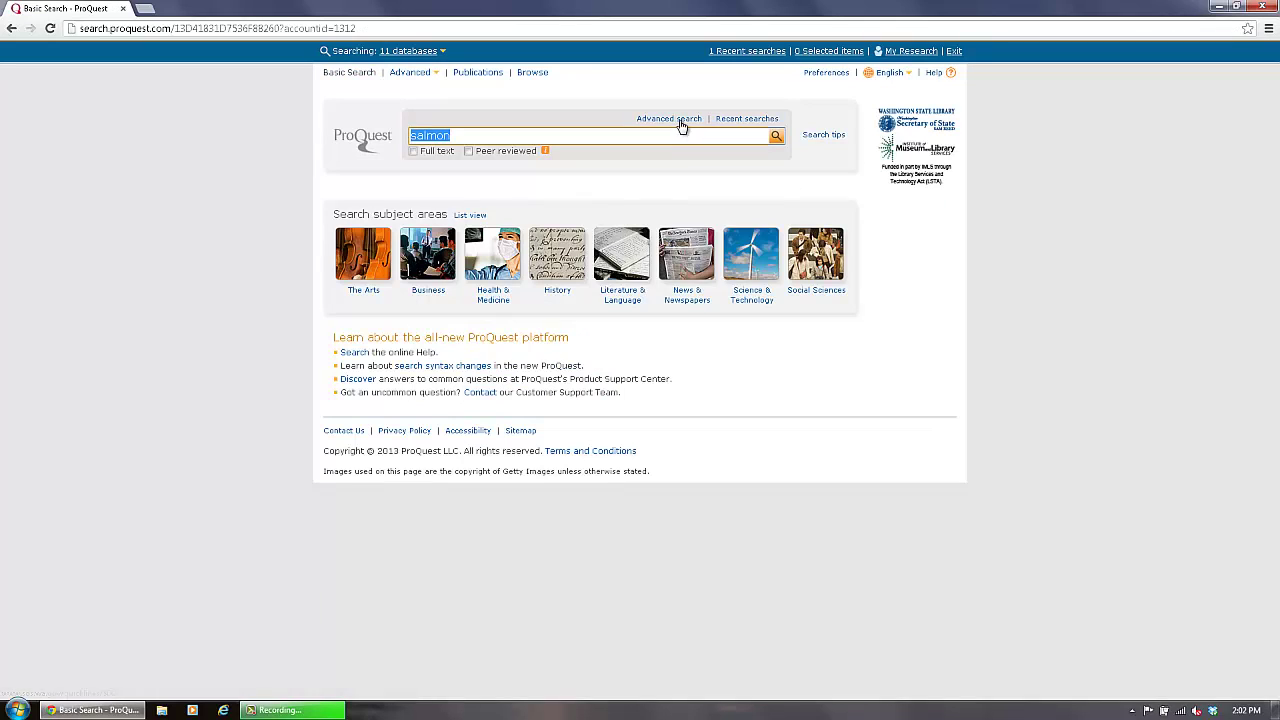
left_click(681, 121)
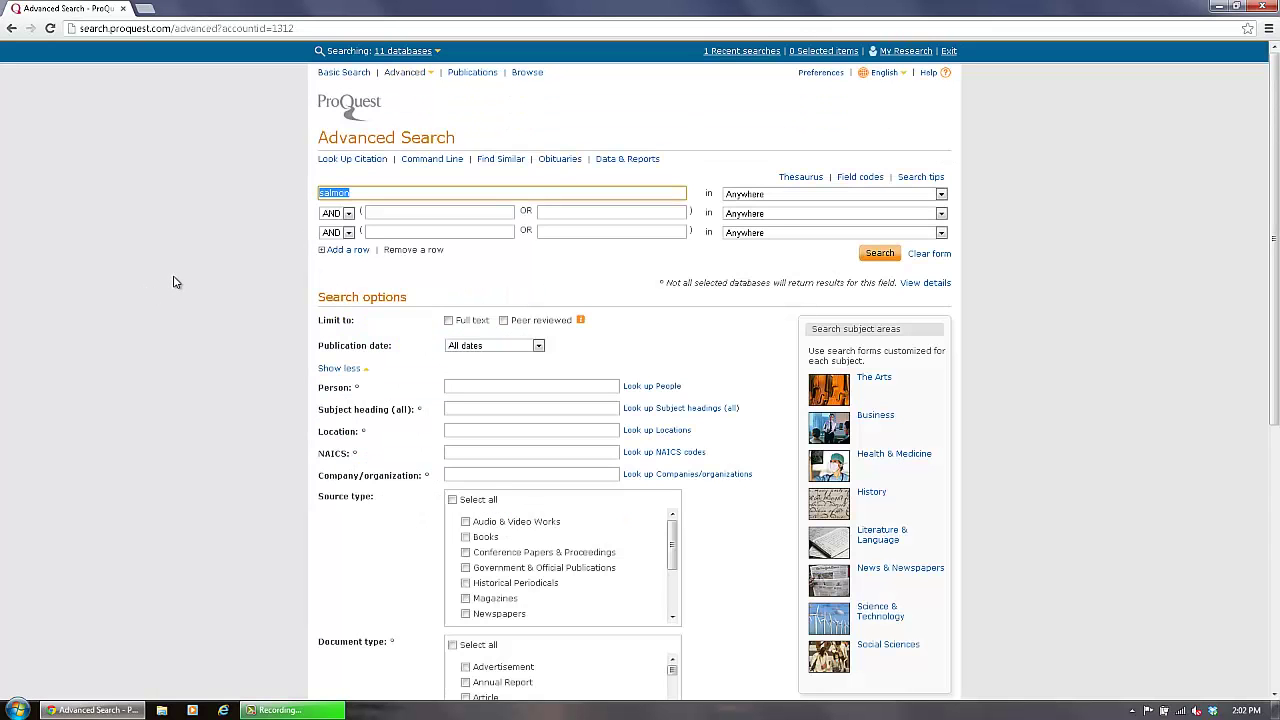
- Add "habitat" and "Pacific Northwest" as the second and third search terms, each combined with AND
scroll(173, 282, "down", 1)
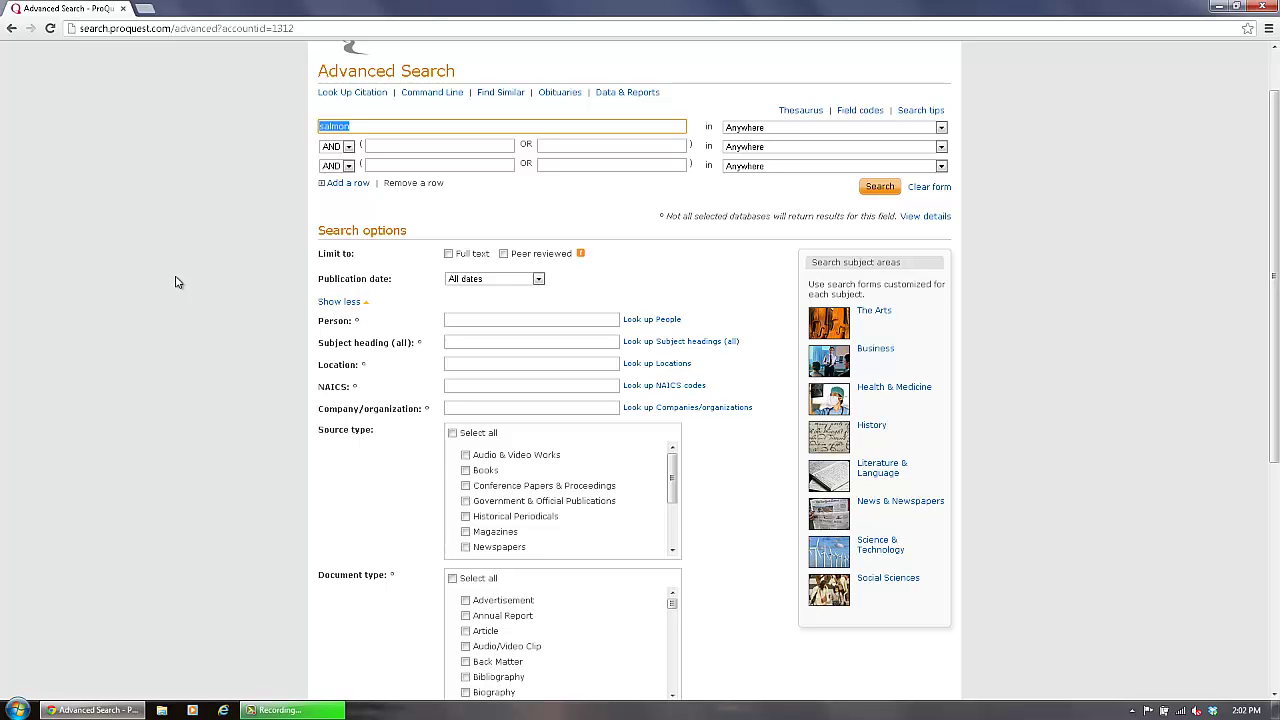
left_click(426, 149)
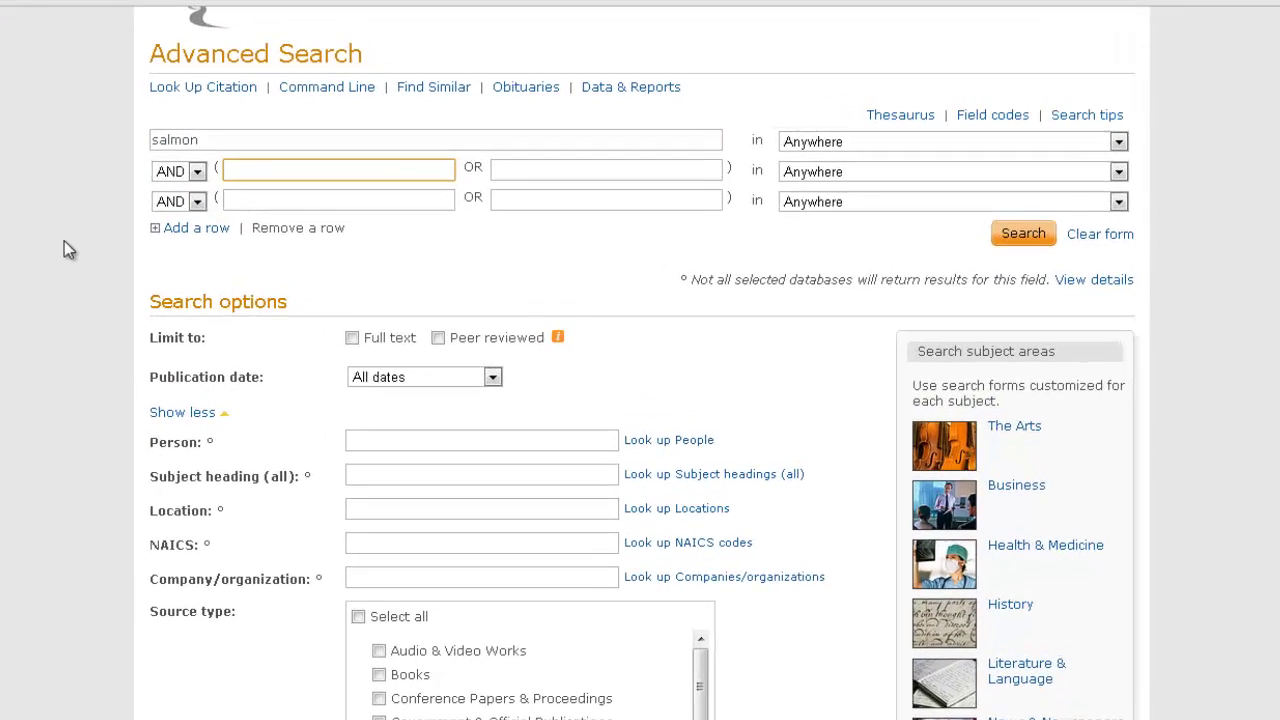
type("hab")
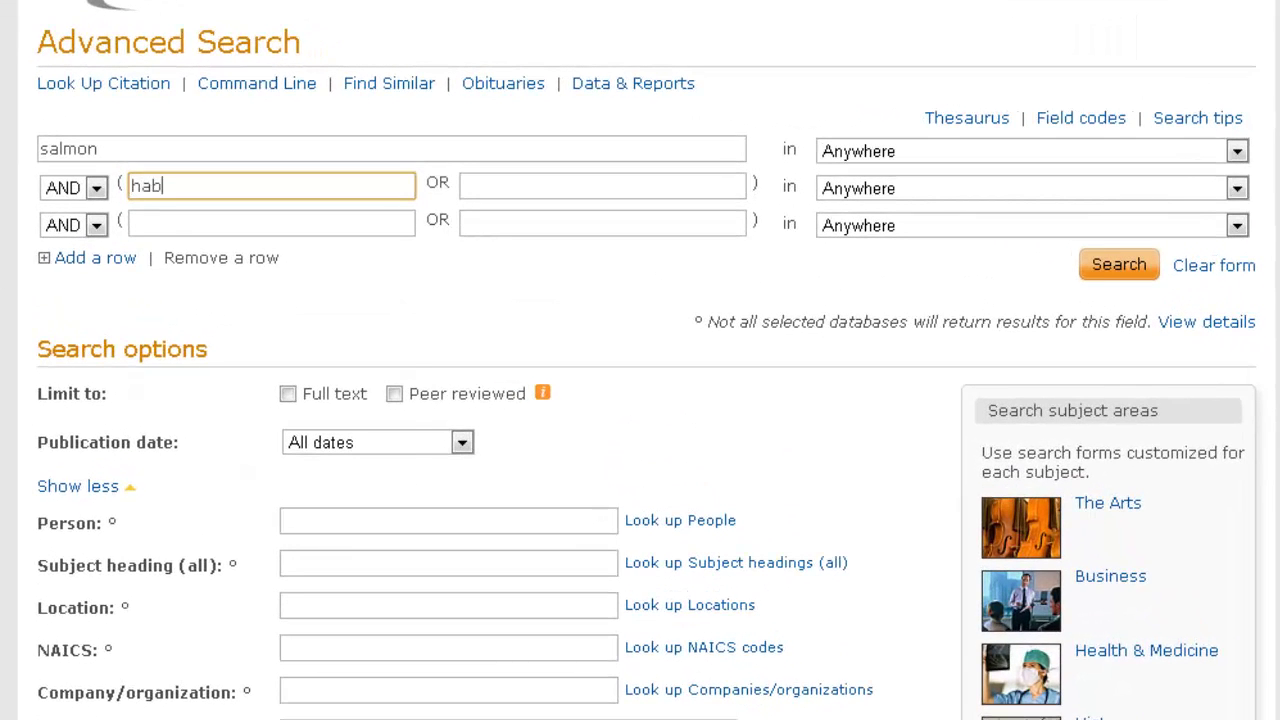
type("itat")
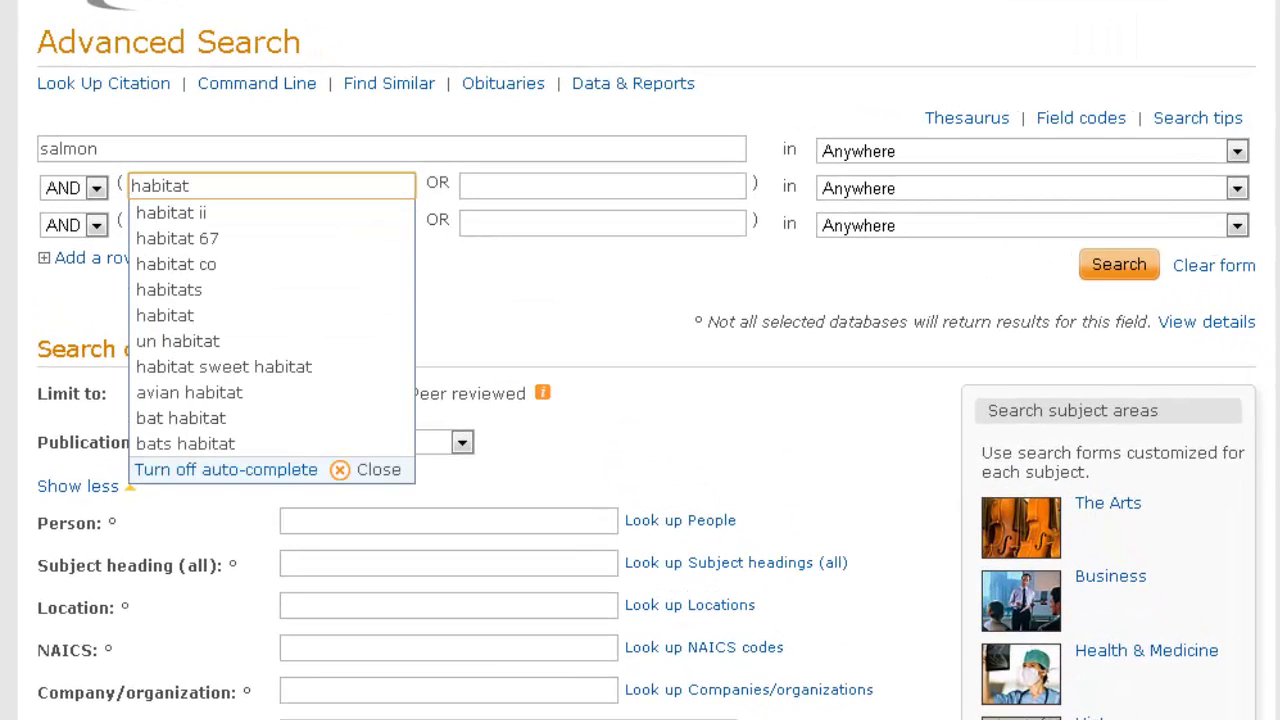
left_click(172, 224)
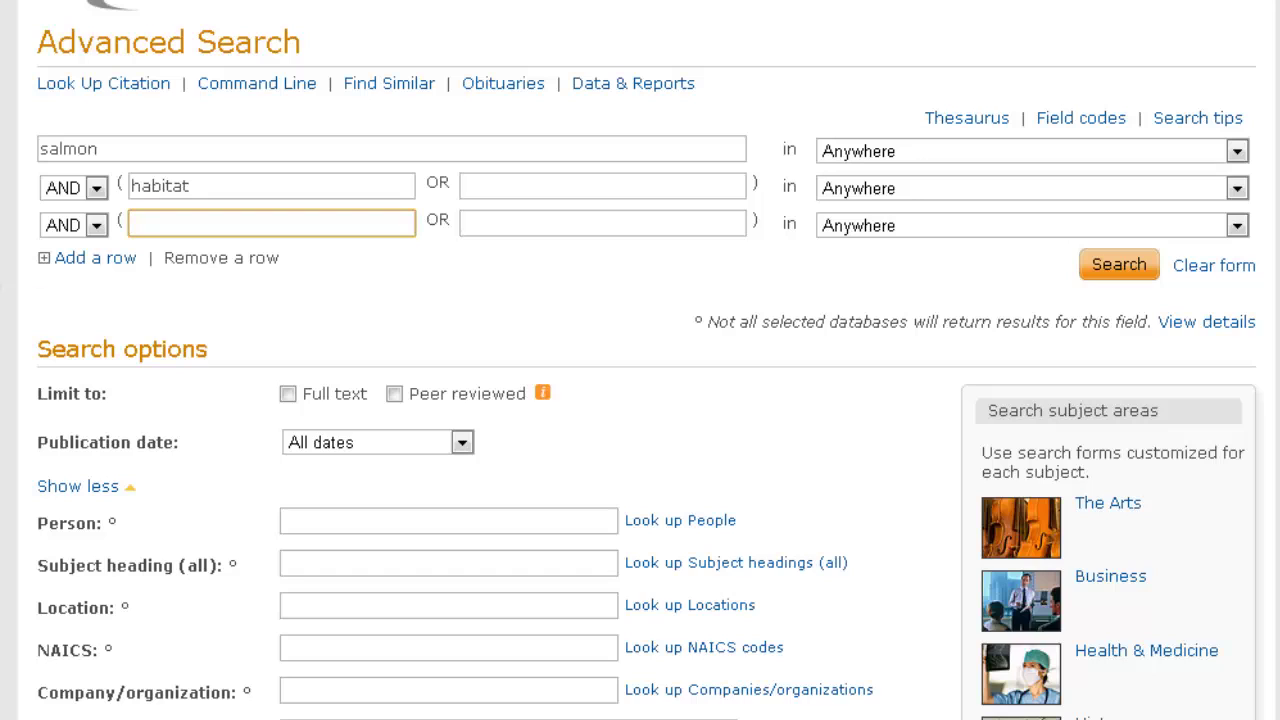
type("Pac")
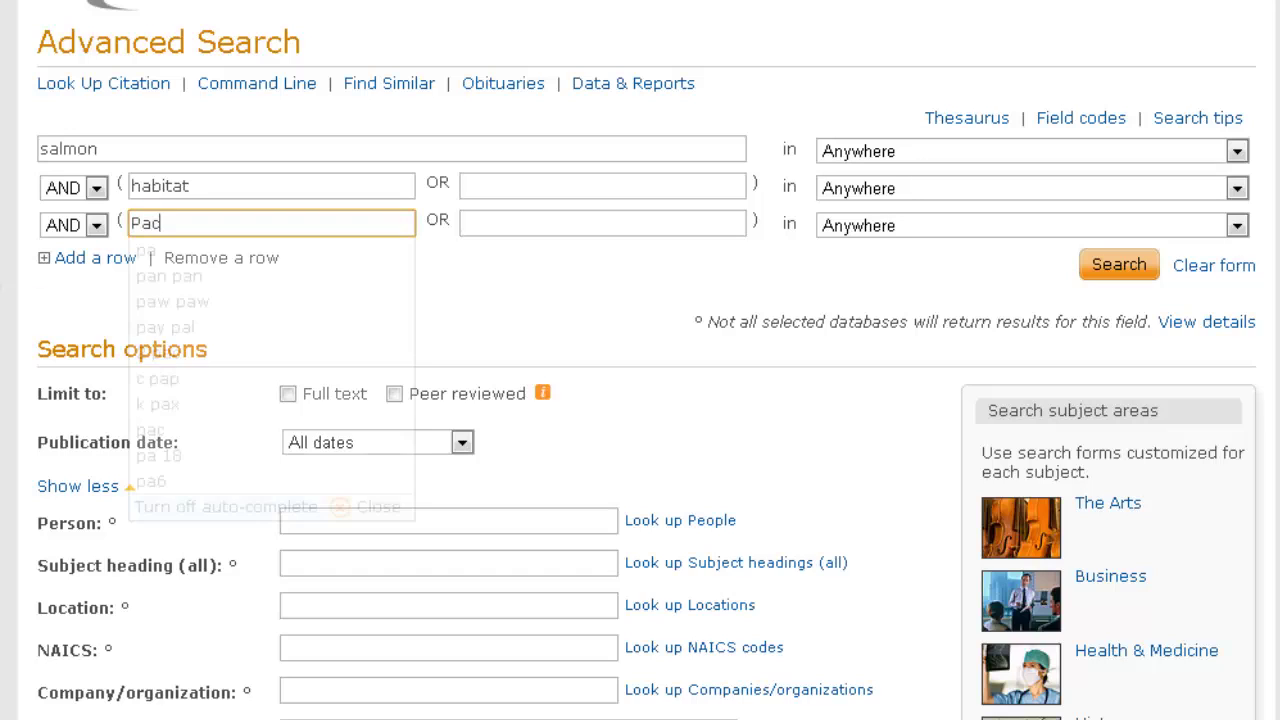
type("ific Northwest")
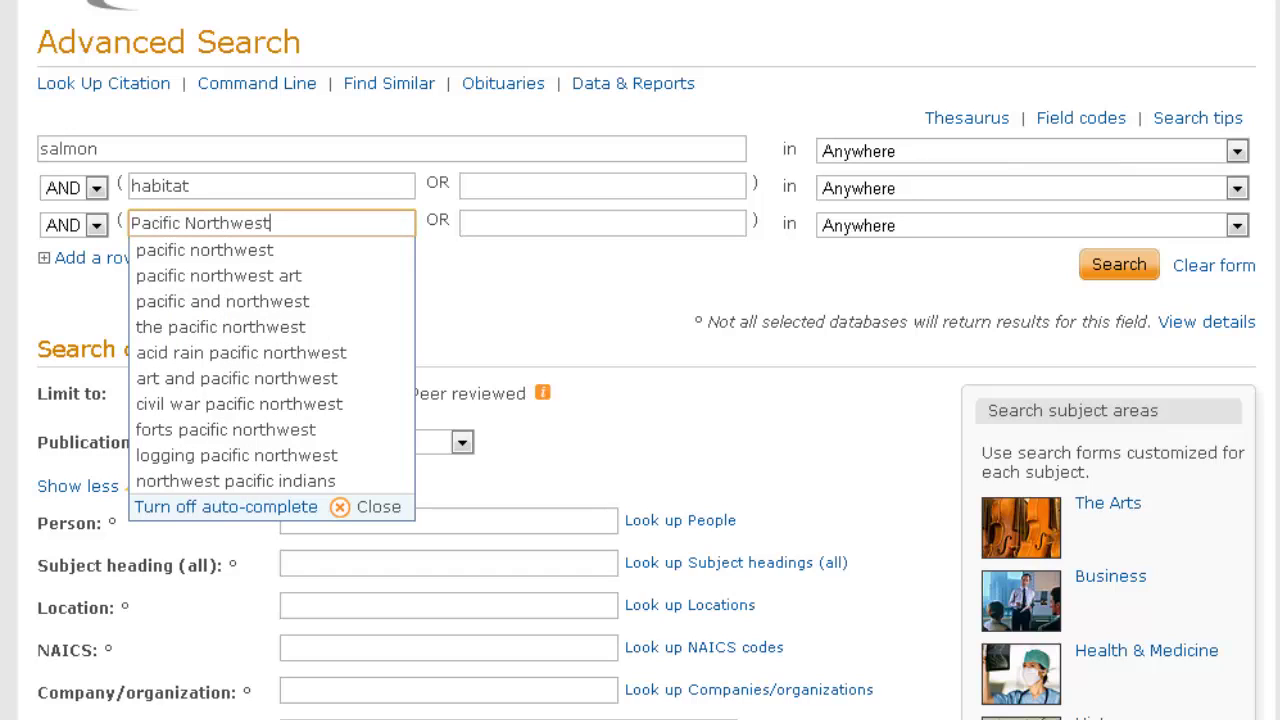
key("Tab")
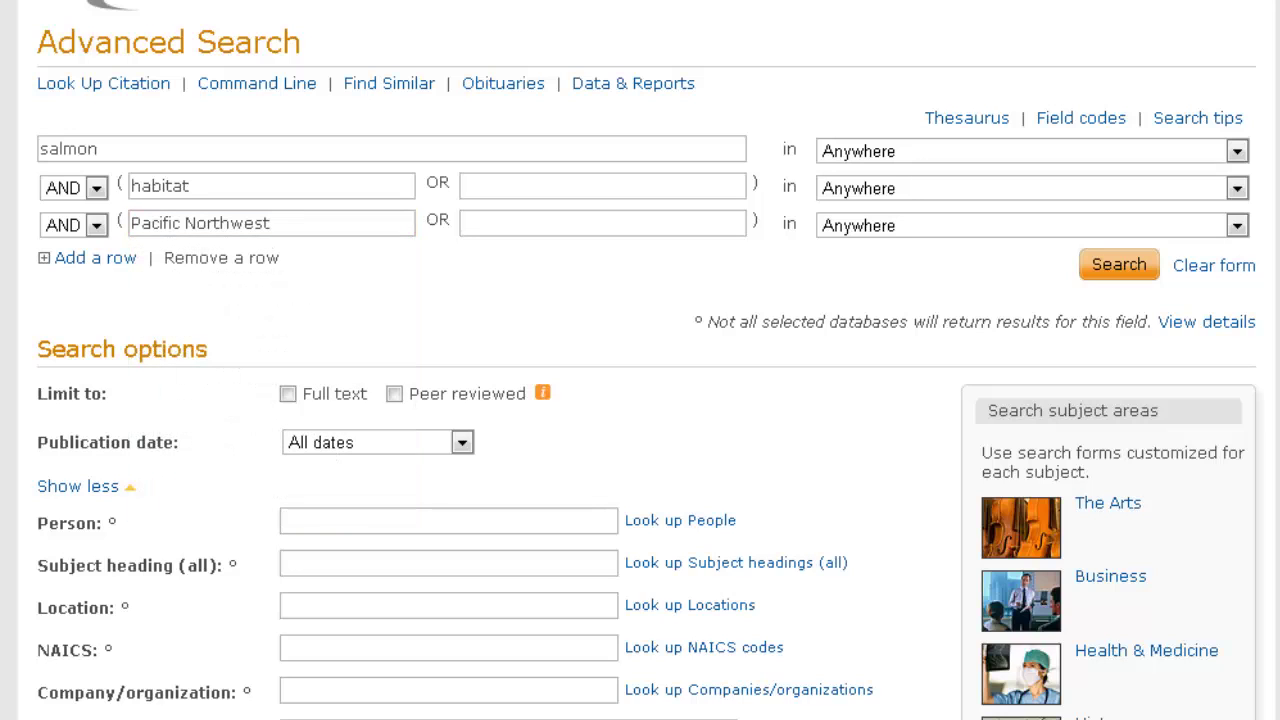
- Limit the search to full text and peer reviewed documents
scroll(640, 400, "down", 3)
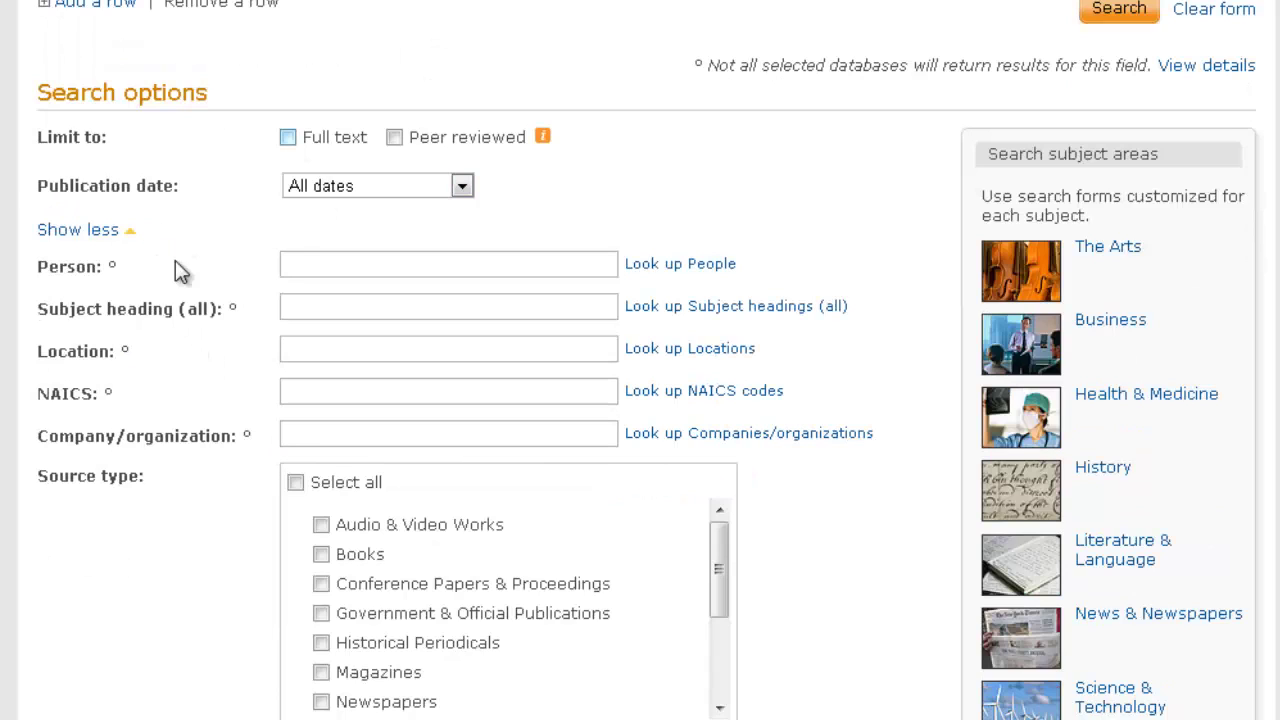
left_click(288, 138)
left_click(396, 140)
- Restrict the source type to Conference Papers & Proceedings, Government & Official Publications, Scholarly Journals and Trade Journals
scroll(183, 607, "down", 5)
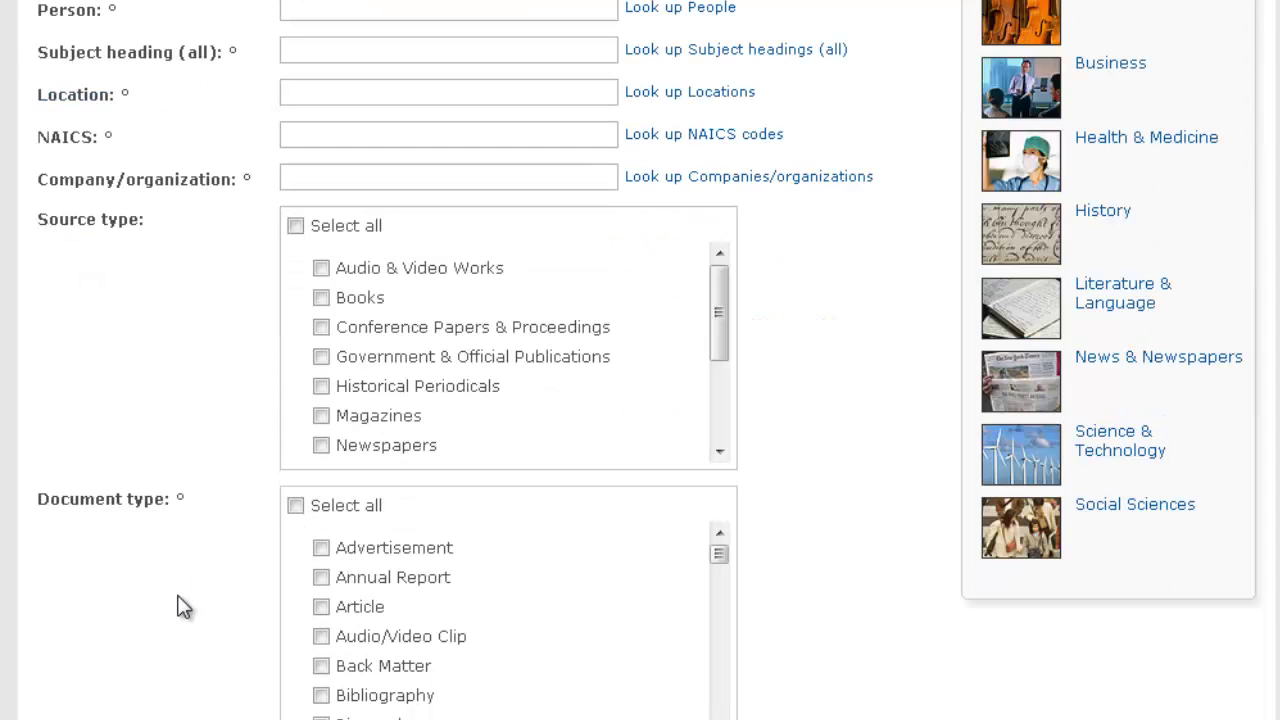
scroll(183, 607, "down", 3)
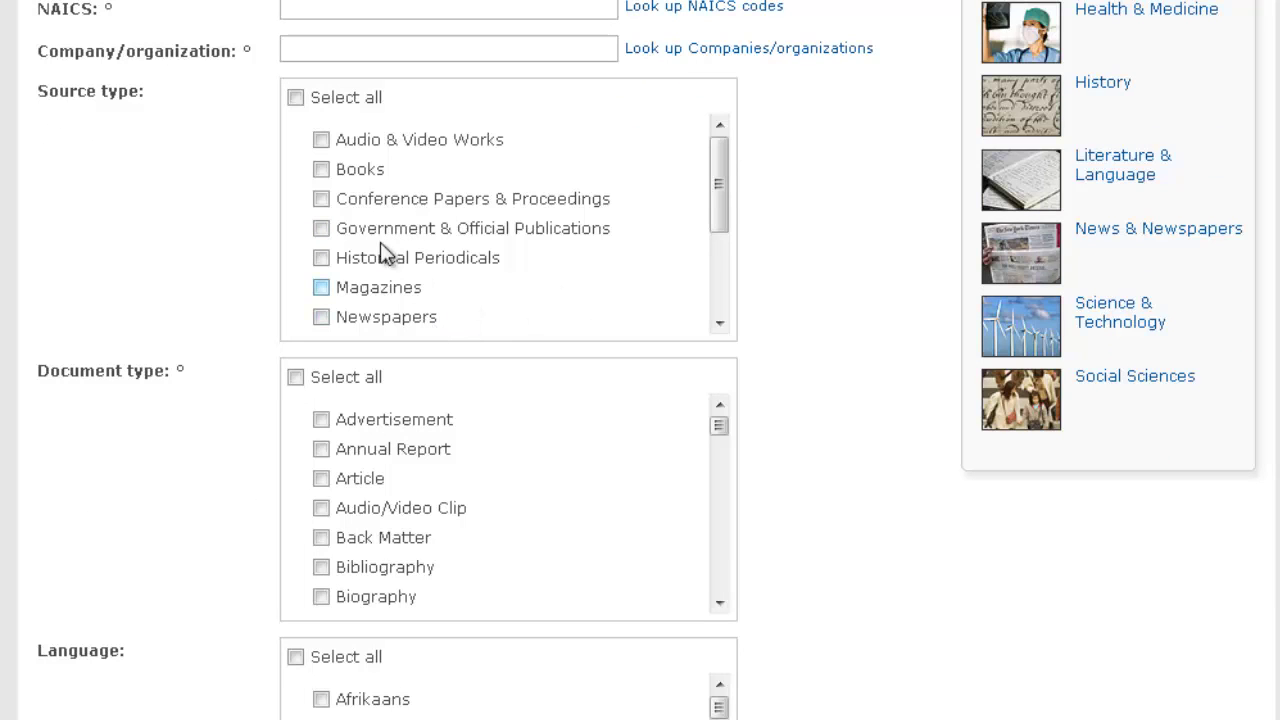
left_click(321, 200)
left_click(321, 230)
left_click_drag(724, 214, 677, 300)
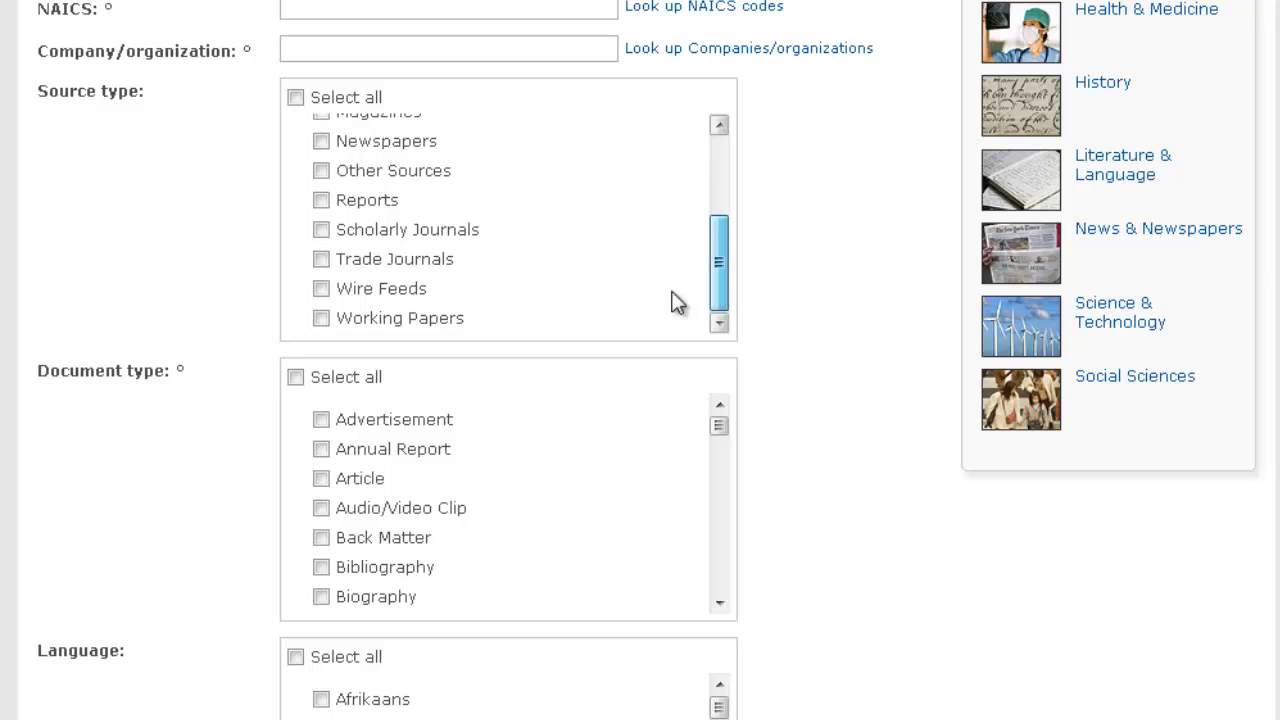
left_click(321, 230)
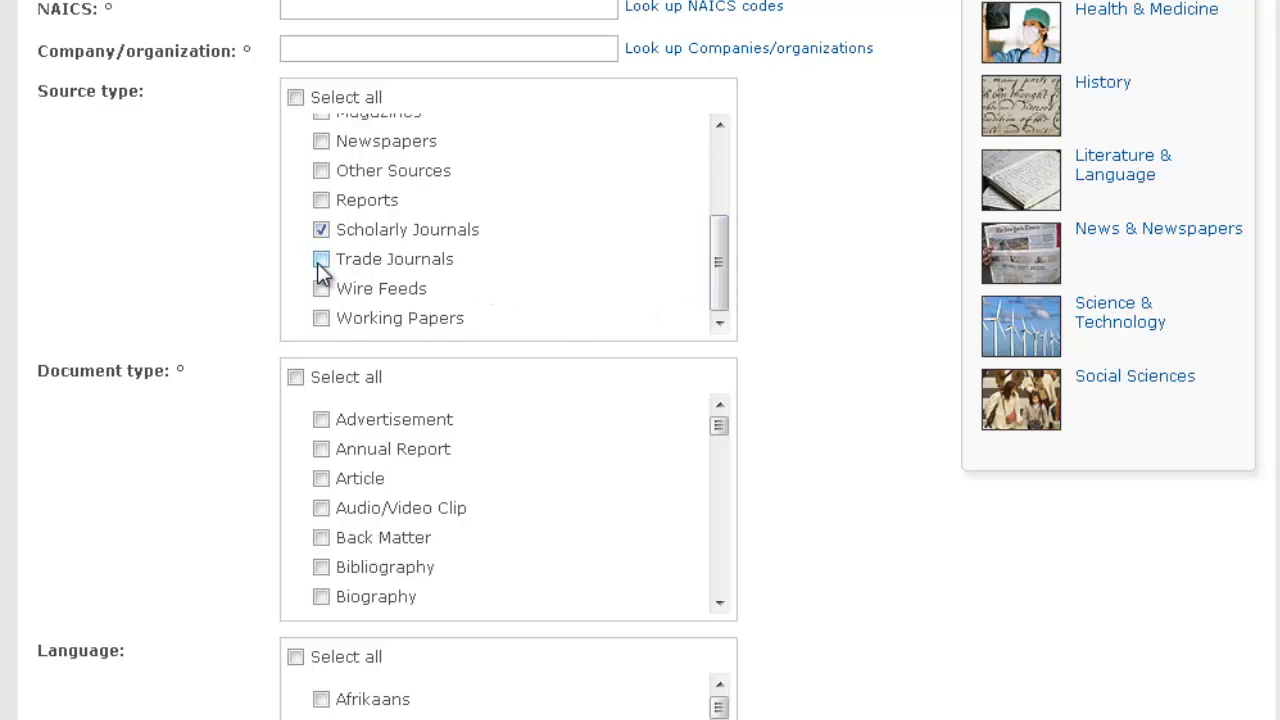
left_click(321, 259)
- Restrict the language to English and run the advanced search
scroll(212, 383, "down", 1)
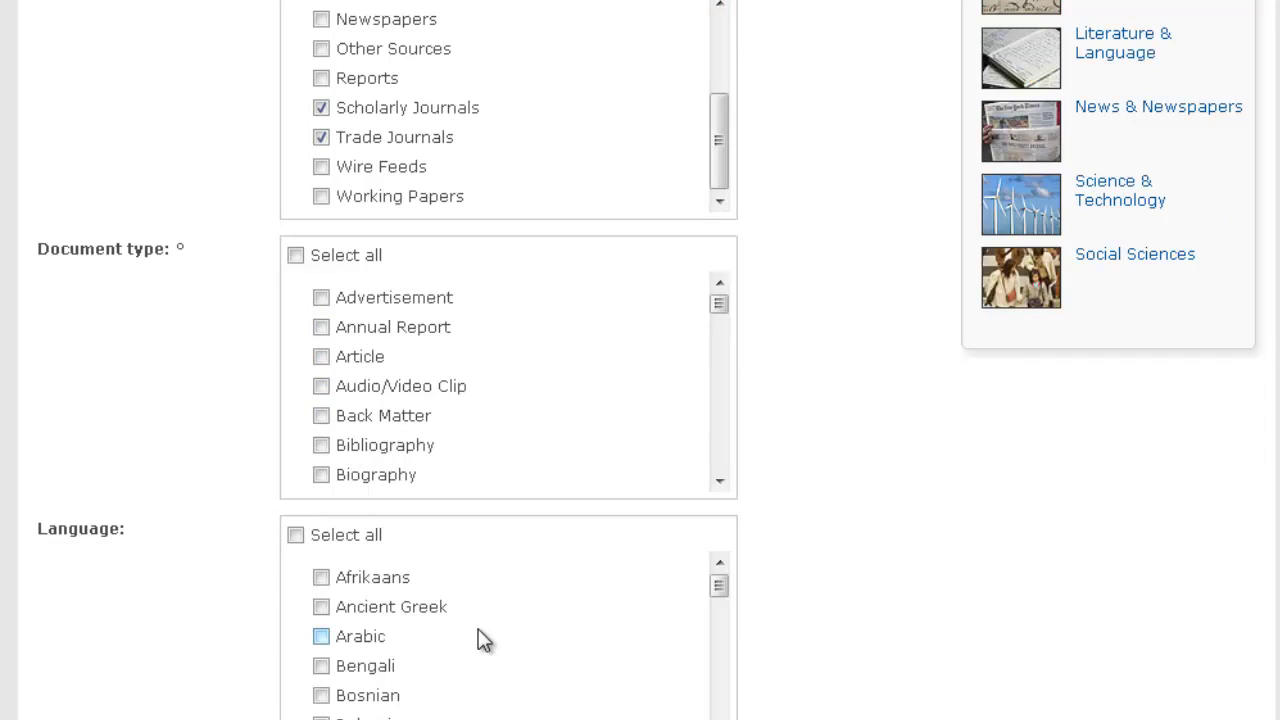
scroll(484, 640, "down", 5)
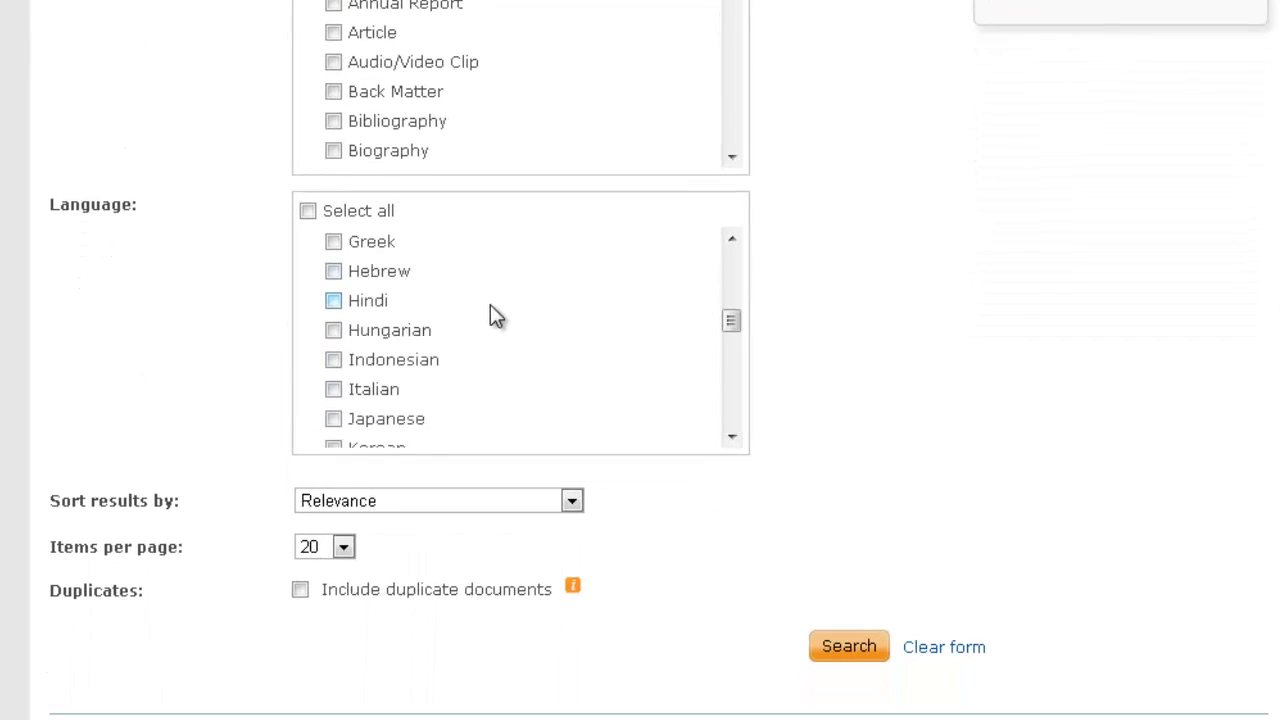
scroll(490, 316, "up", 2)
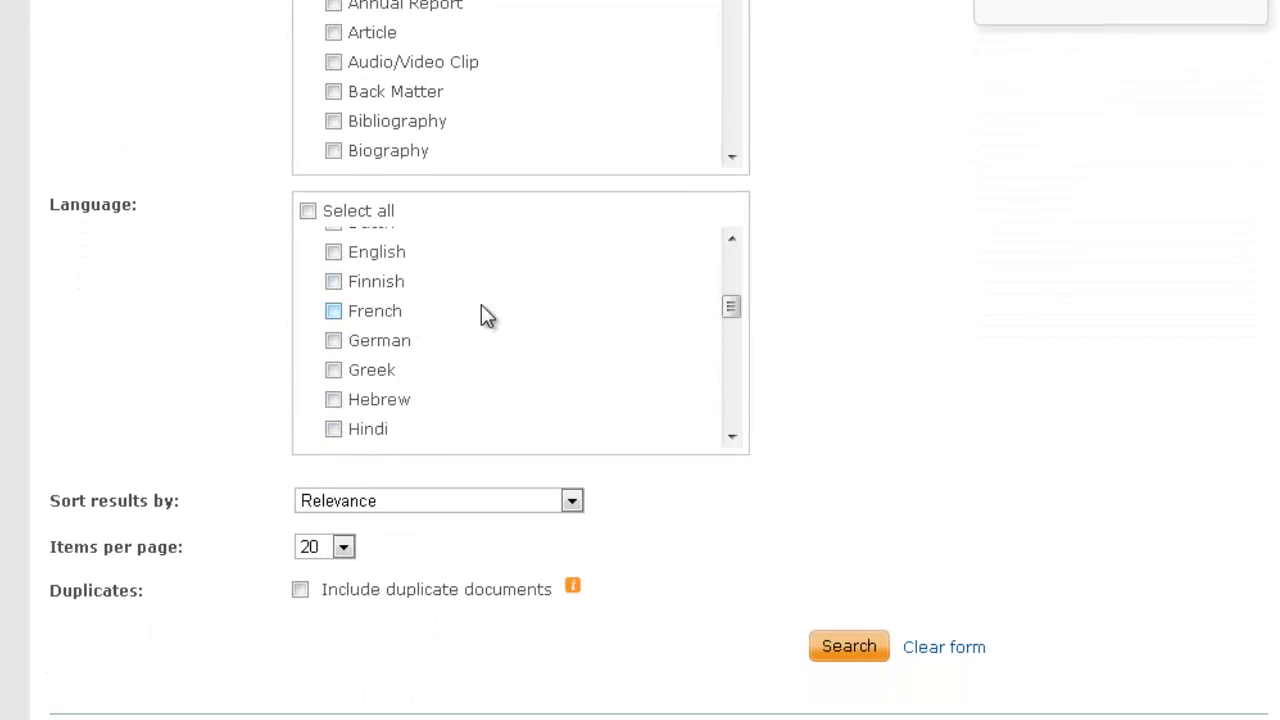
left_click(332, 253)
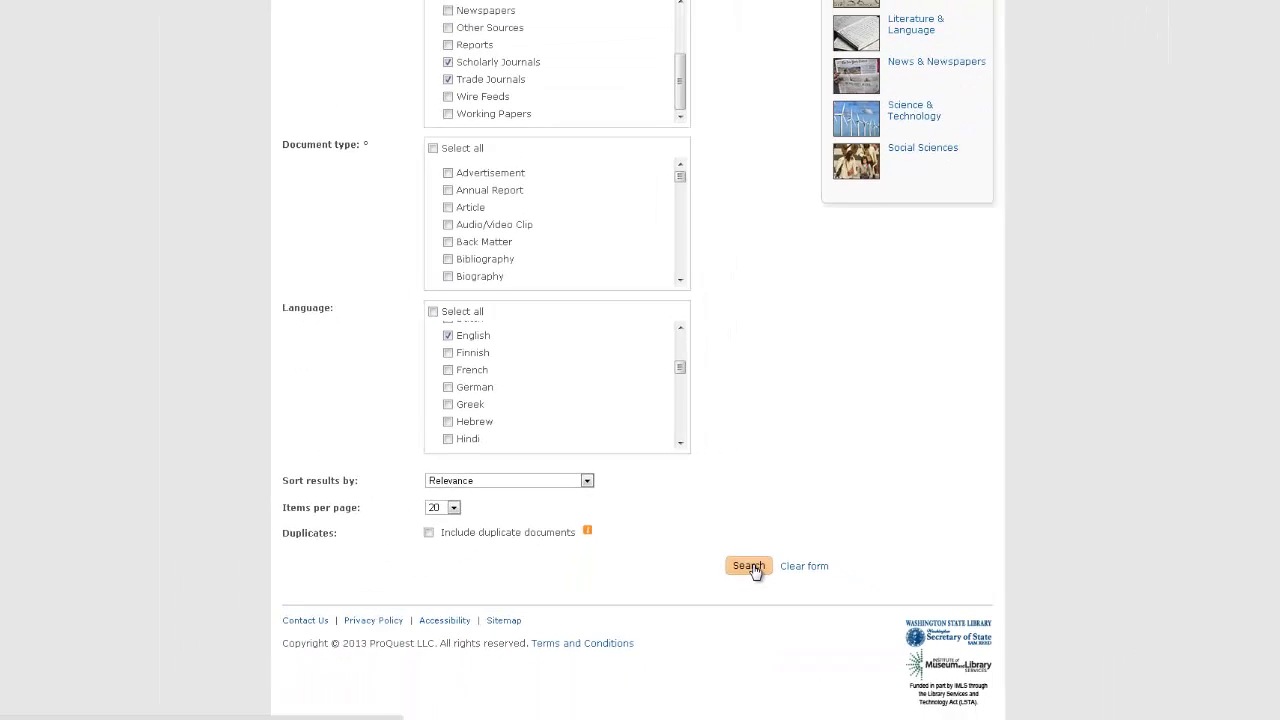
left_click(857, 649)
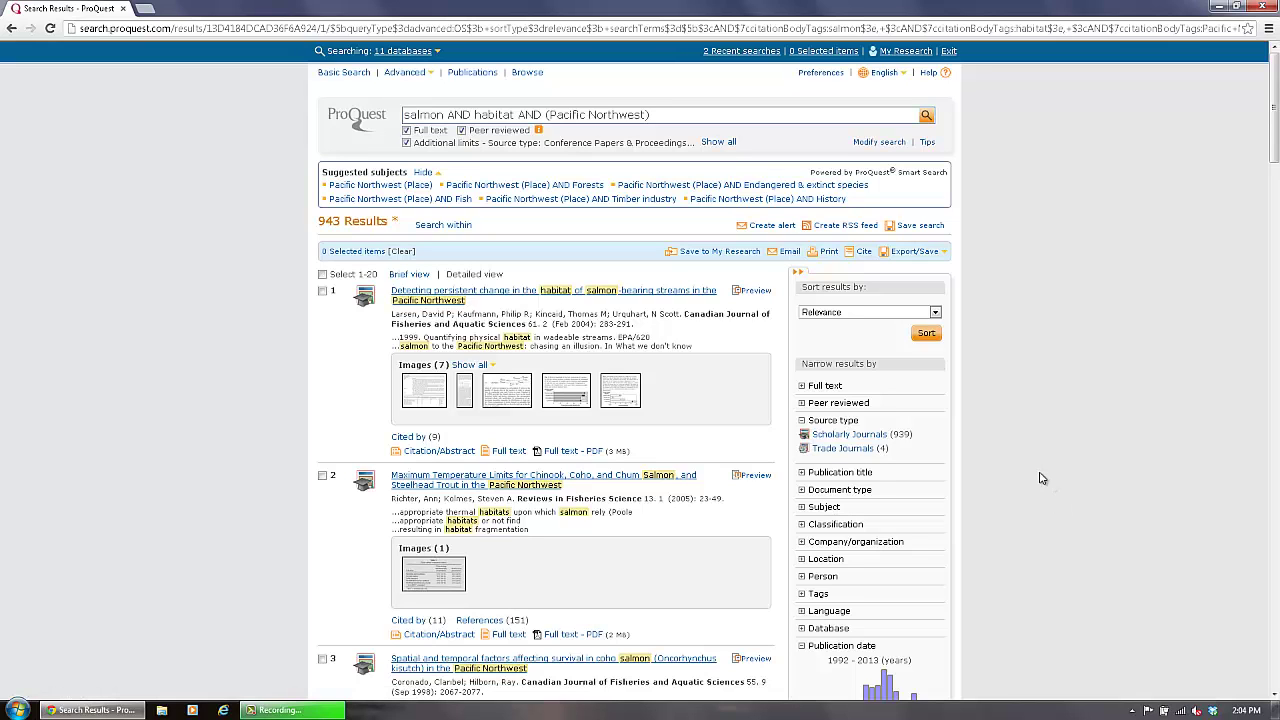
- Narrow the results to publication dates from 2008 to 2013 and update the list
scroll(1040, 478, "down", 1)
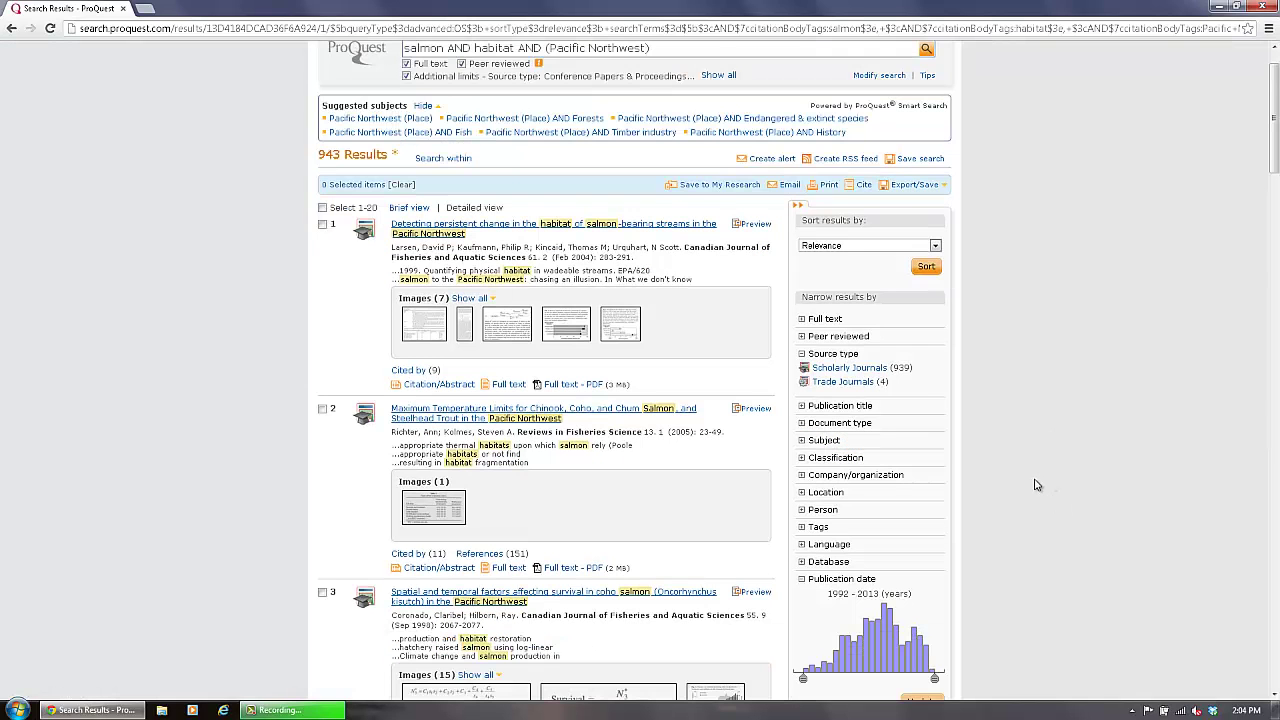
scroll(1037, 485, "down", 1)
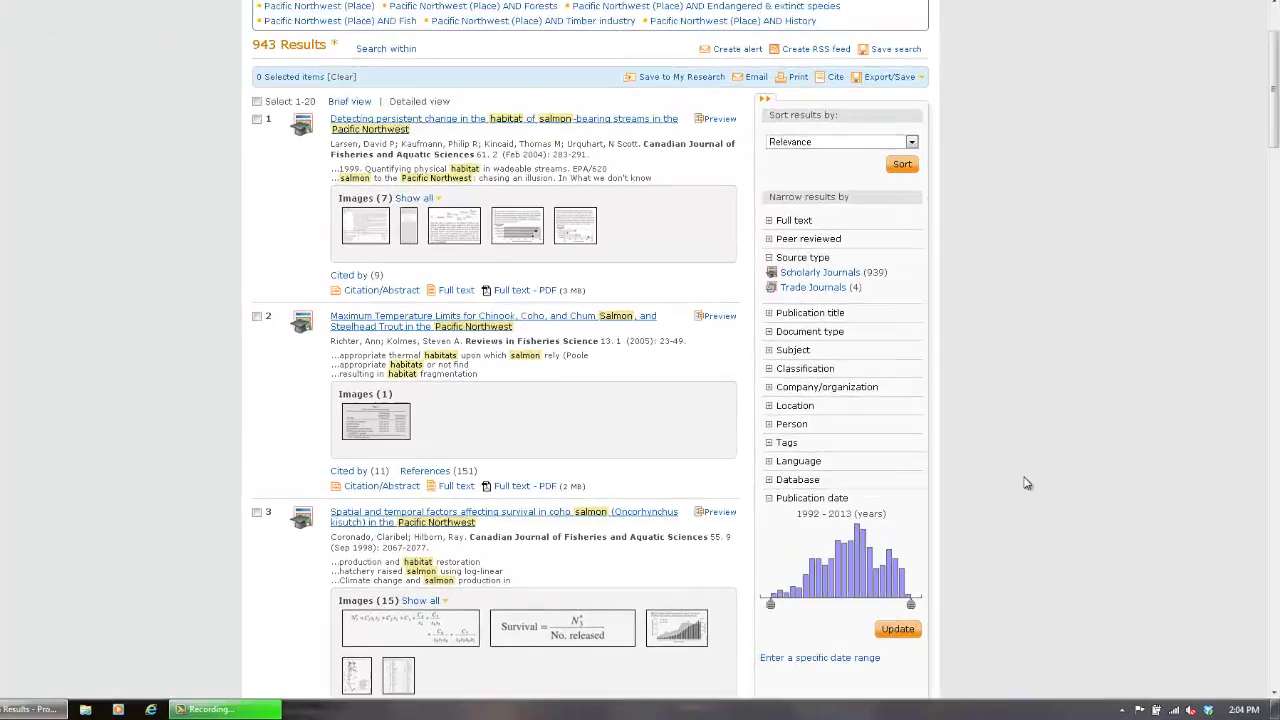
scroll(1000, 580, "down", 1)
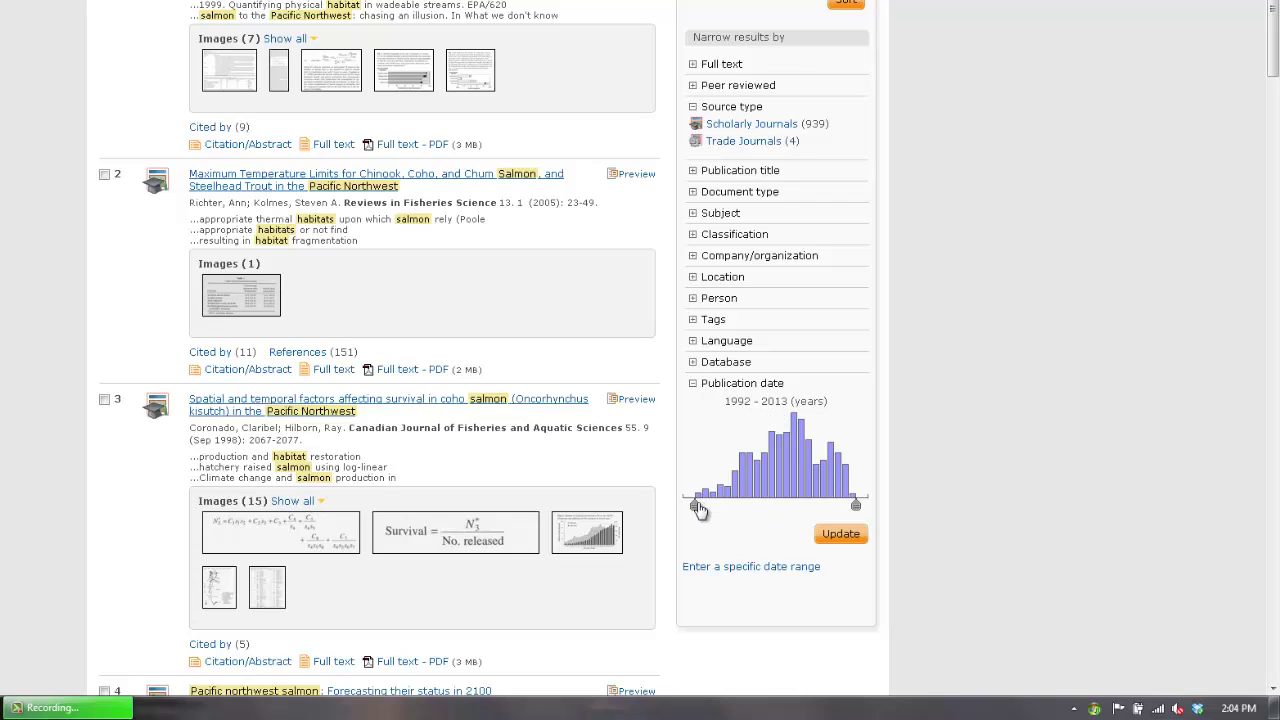
mouse_move(697, 512)
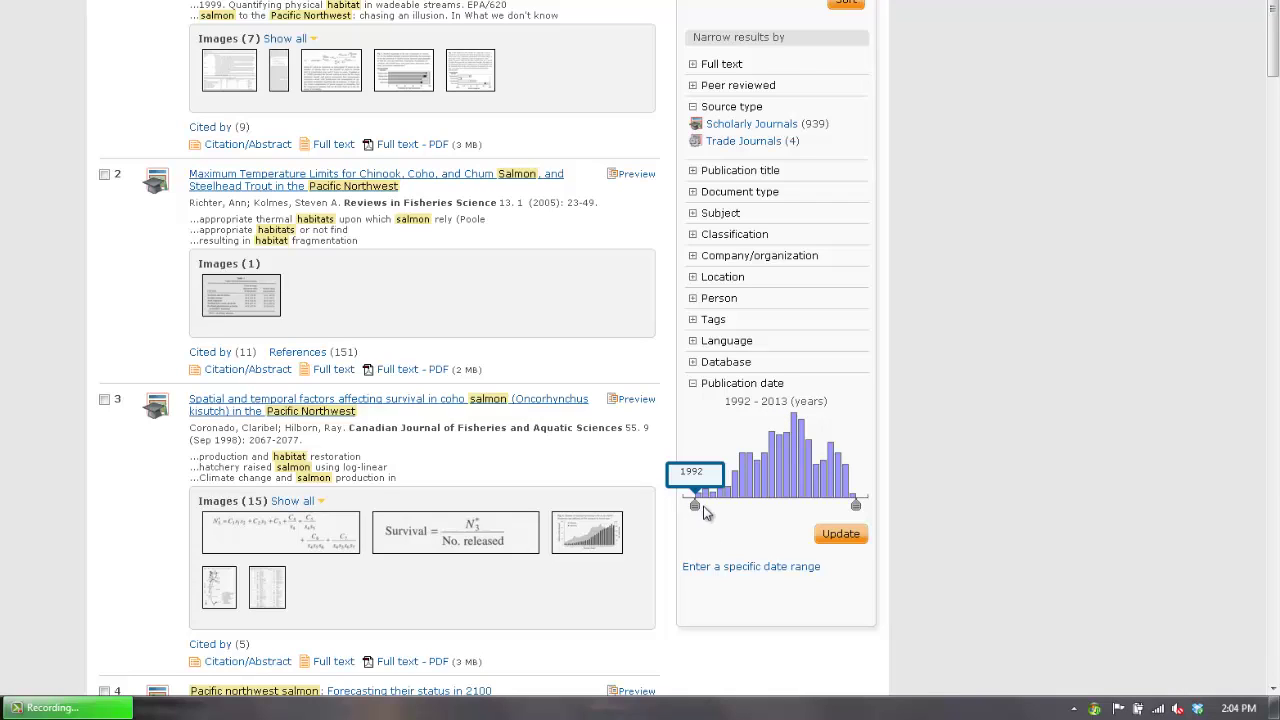
left_click_drag(697, 512, 813, 507)
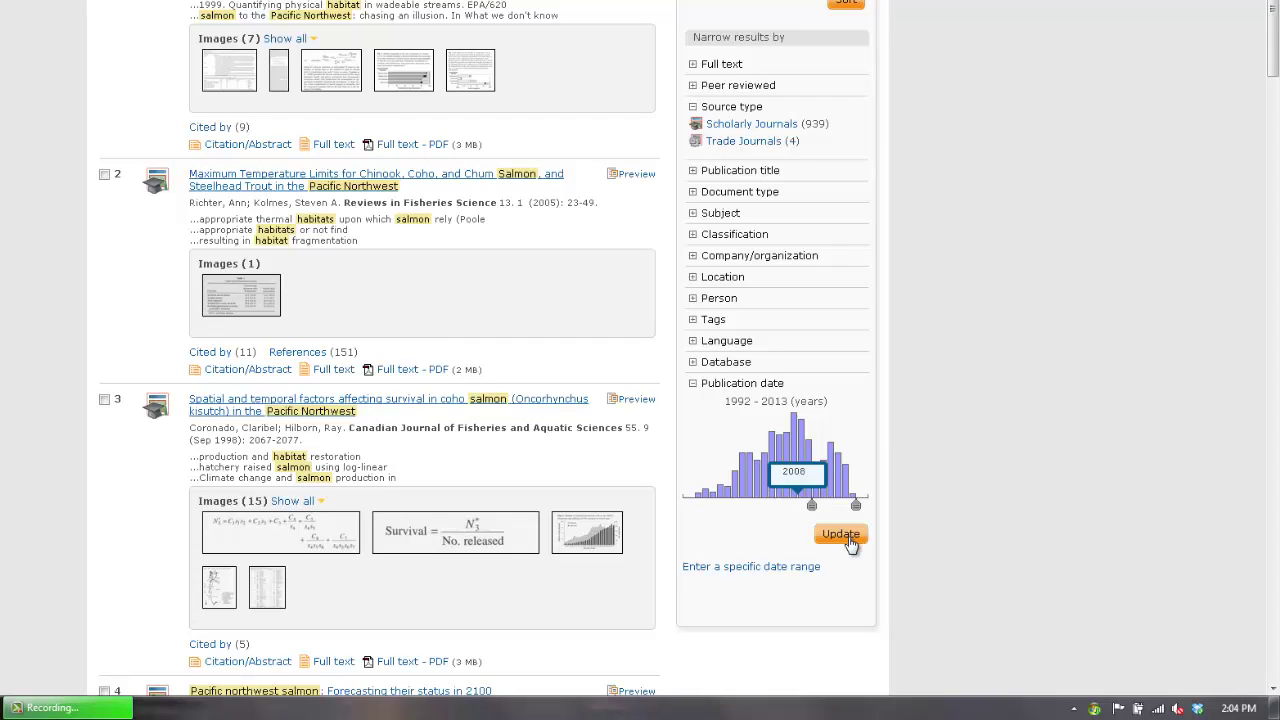
left_click(845, 536)
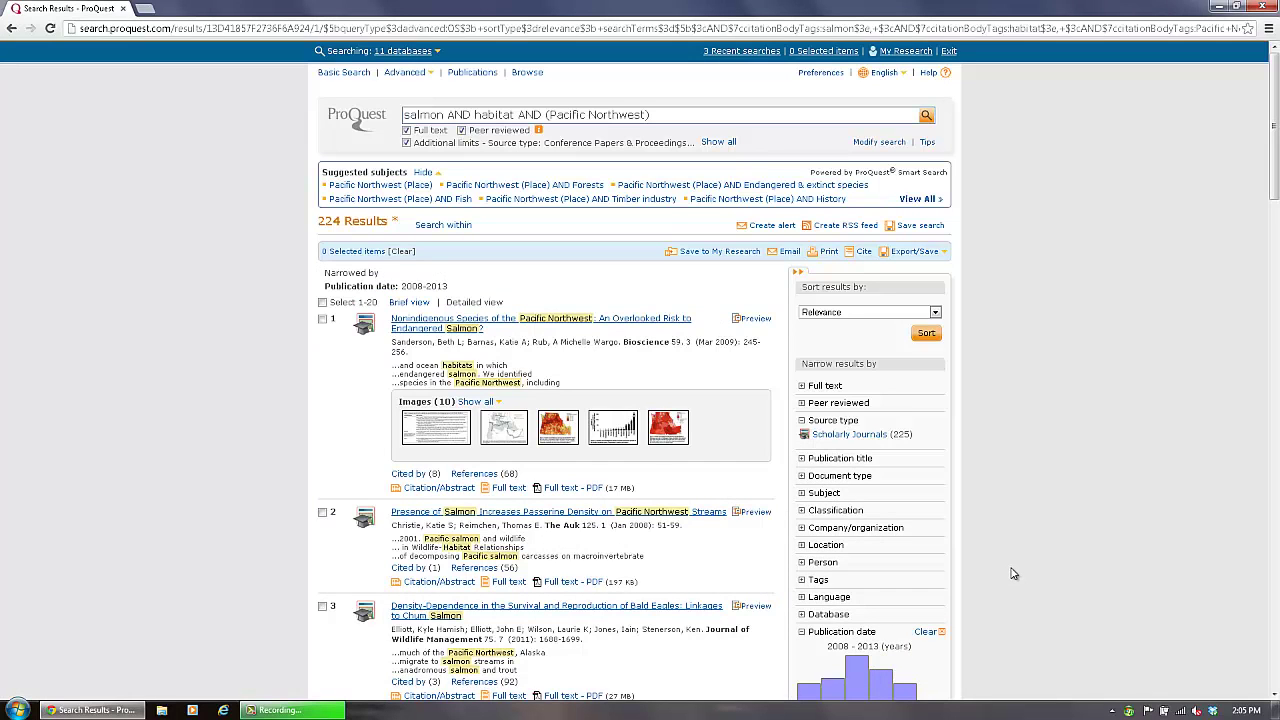
- Open the full text of "Nonindigenous Species of the Pacific Northwest: An Overlooked Risk to Endangered Salmon?" and view its abstract and opening text
scroll(1012, 573, "down", 1)
scroll(1012, 573, "down", 1)
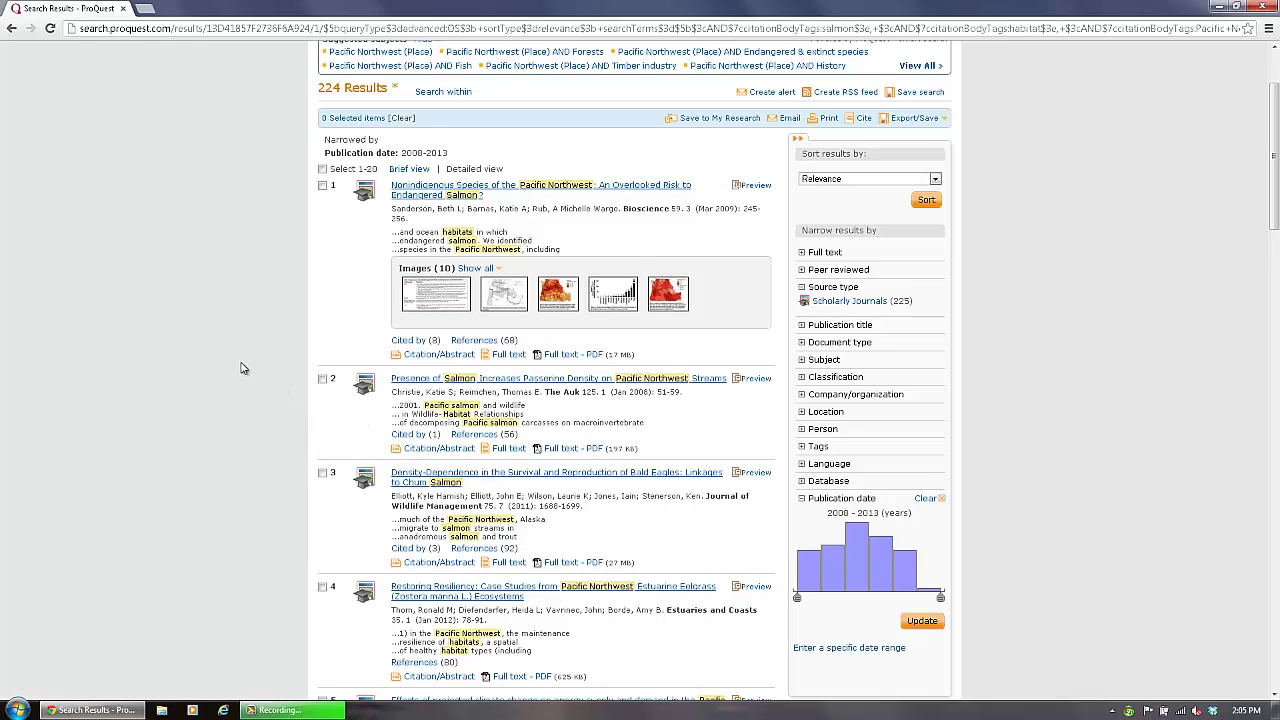
scroll(243, 368, "down", 2)
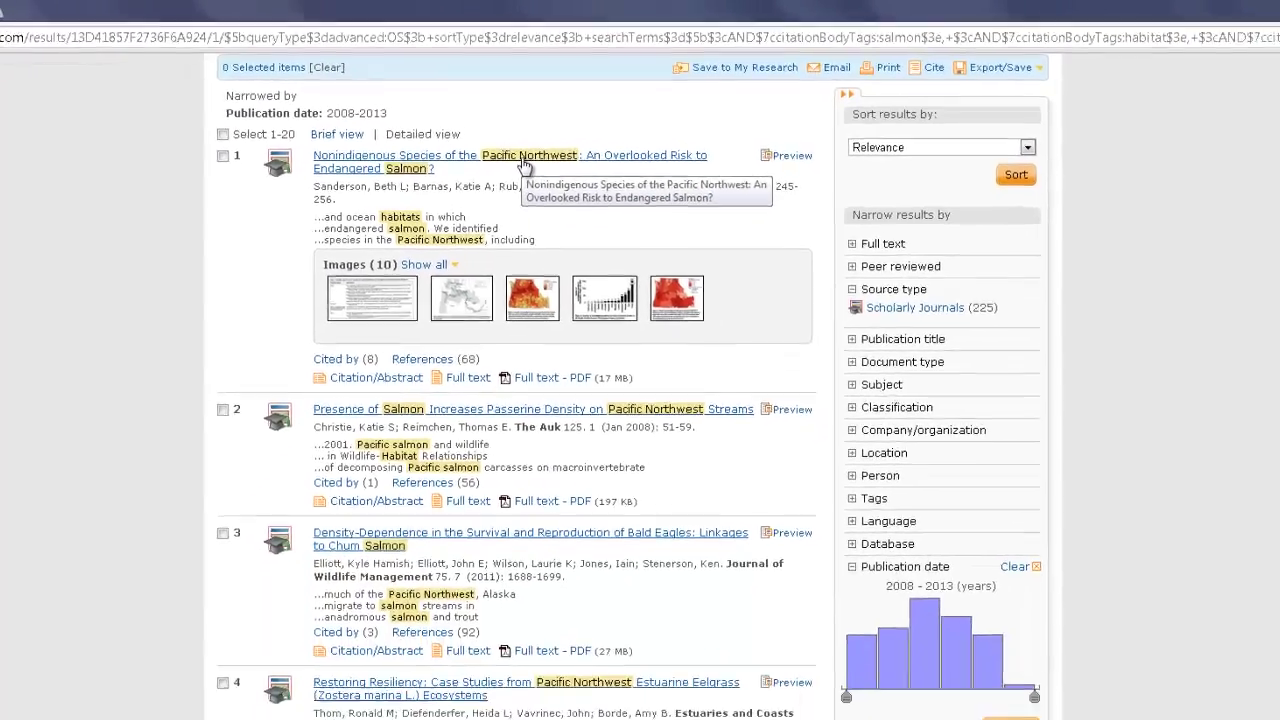
left_click(493, 205)
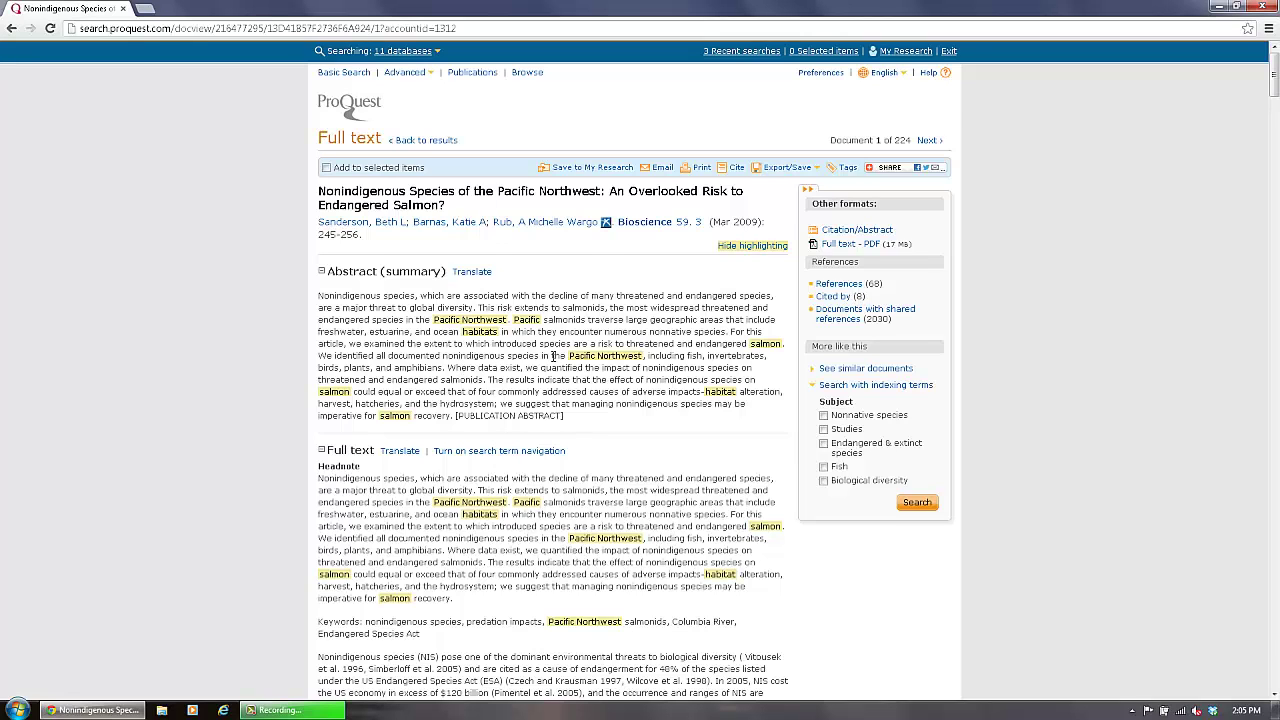
scroll(553, 356, "down", 3)
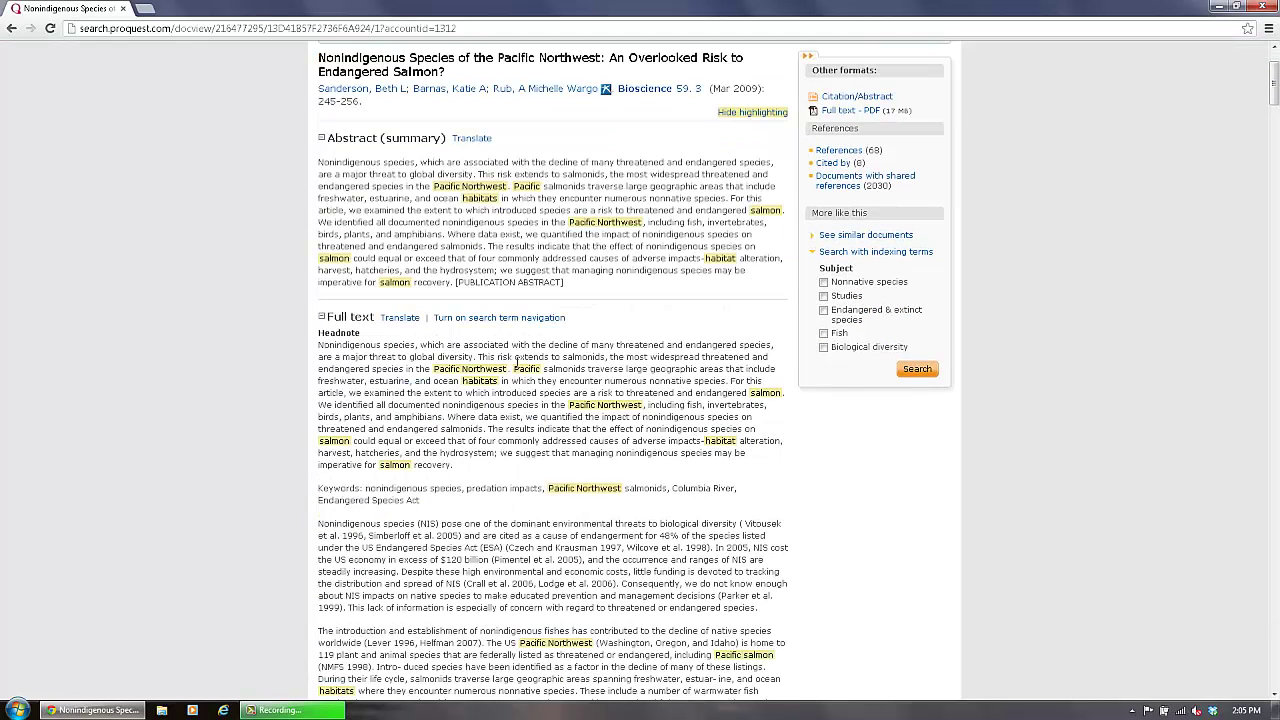